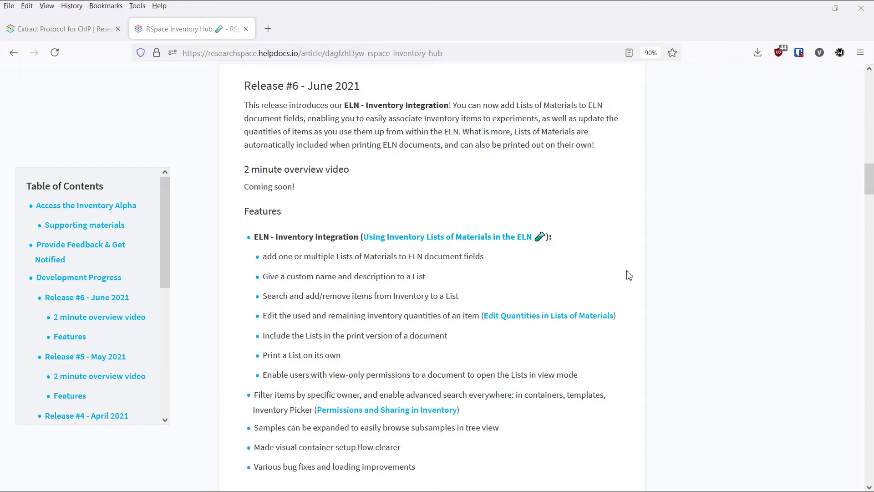
Switch to the Extract Protocol for ChIP document and start a new List of Materials for its Method field
left_click(83, 38)
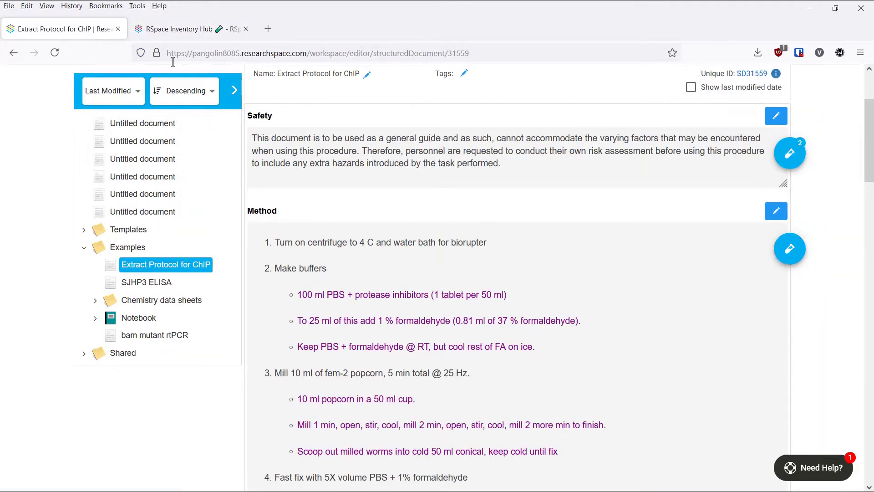
scroll(743, 326, "up", 3)
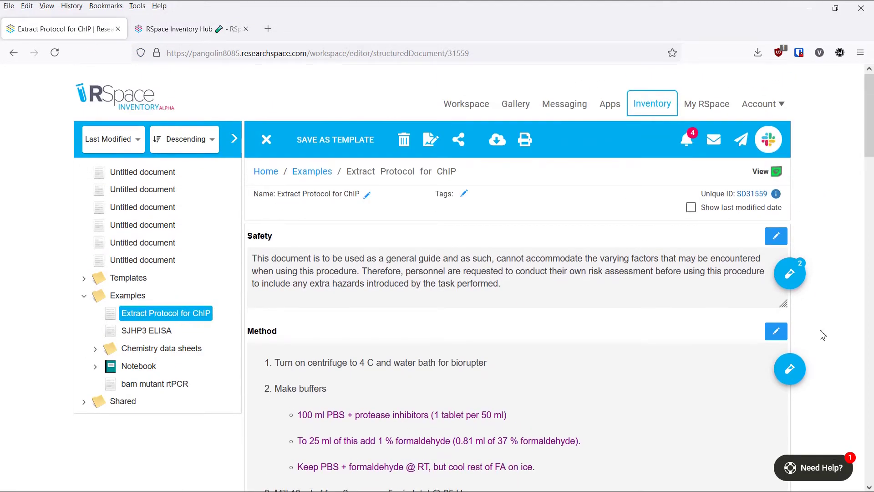
scroll(812, 309, "down", 3)
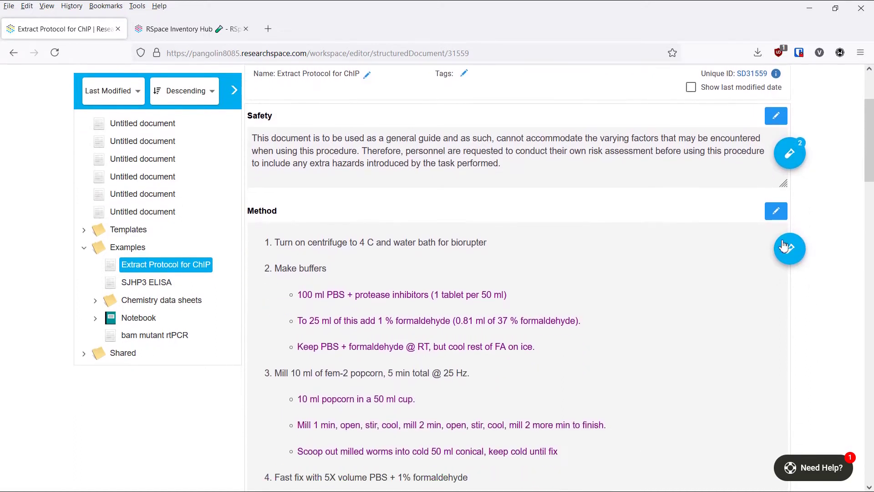
left_click(791, 254)
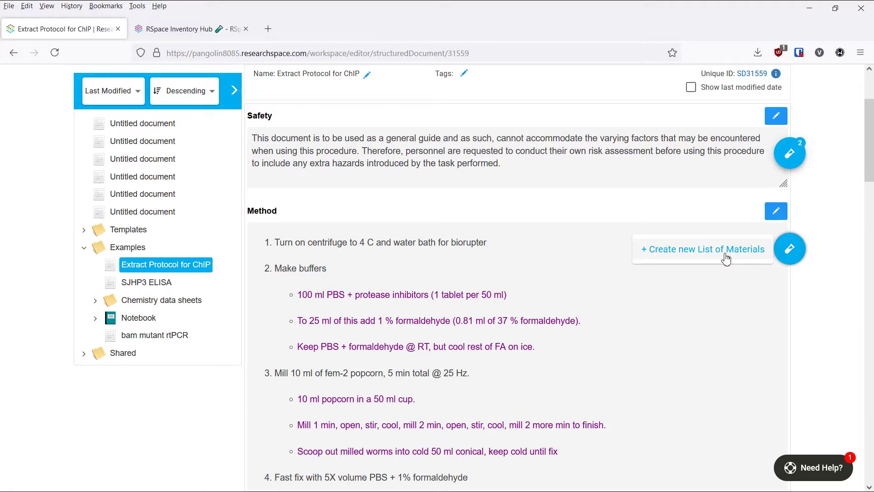
left_click(727, 259)
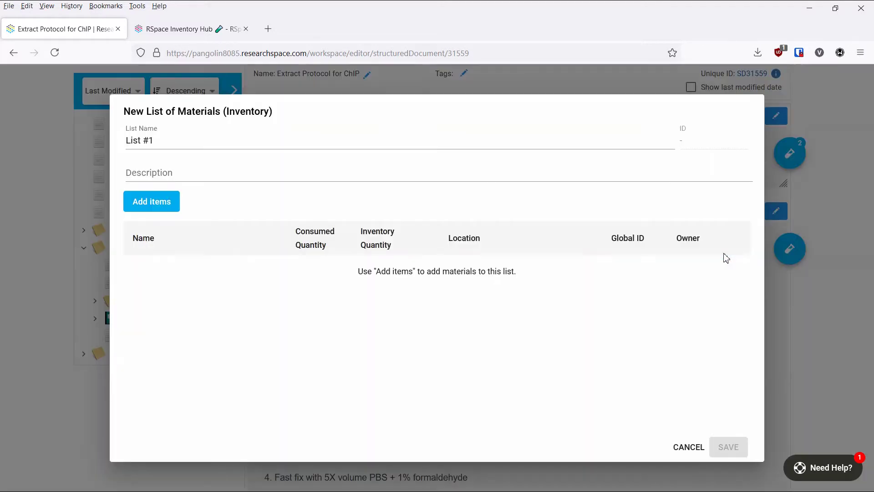
Name the list "Example list" with the description "Example description", and start adding inventory items to it
left_click(188, 143)
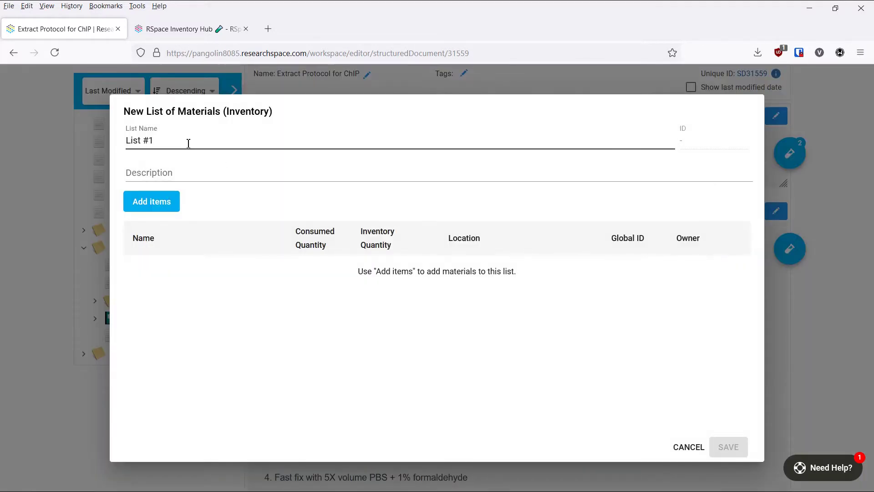
key("ctrl+a")
type("E")
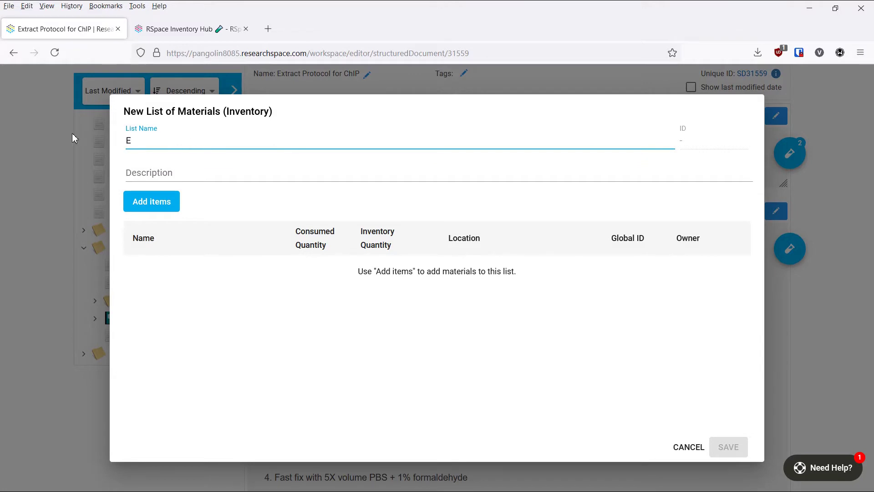
type("xample list")
key("Tab")
type("Example description")
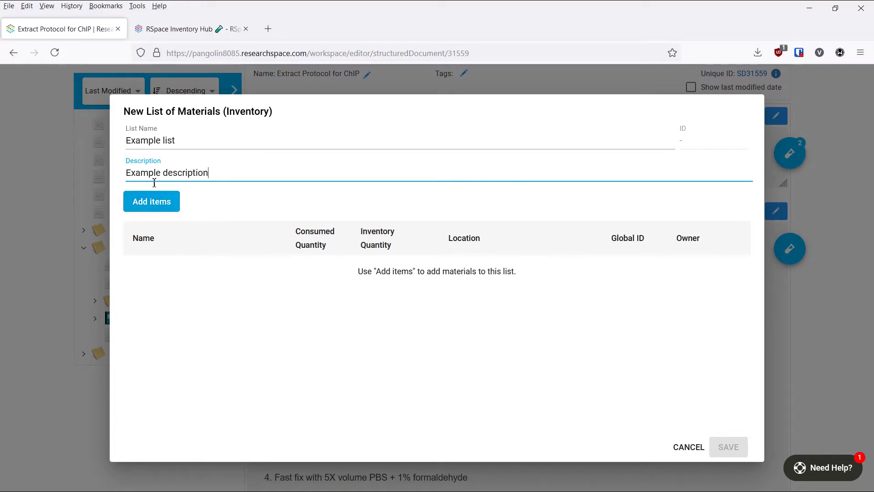
left_click(163, 208)
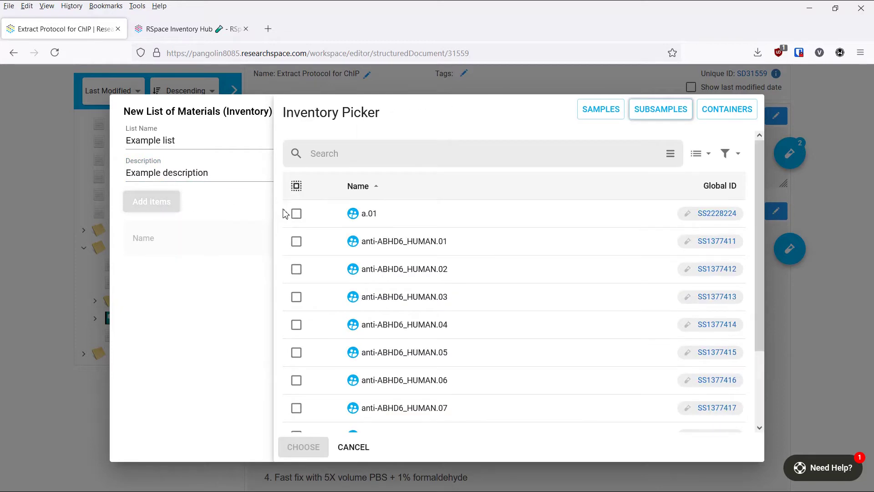
left_click(297, 214)
left_click(296, 242)
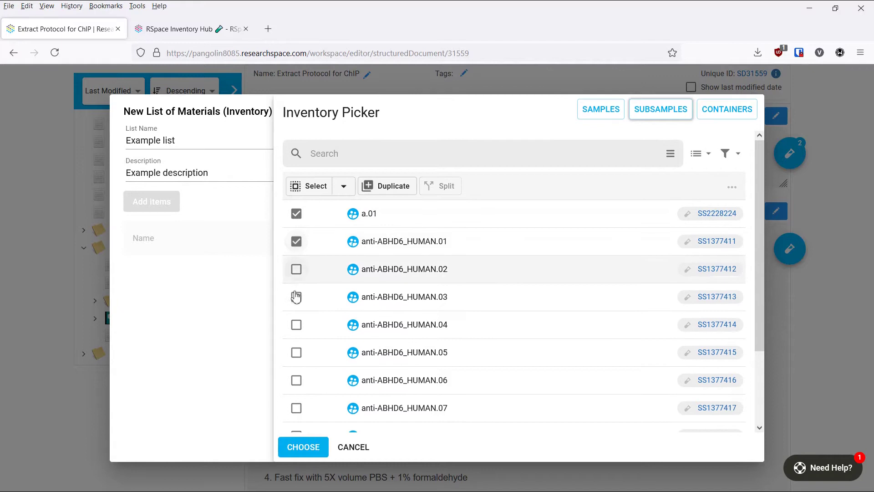
left_click(296, 298)
left_click(296, 297)
left_click(297, 241)
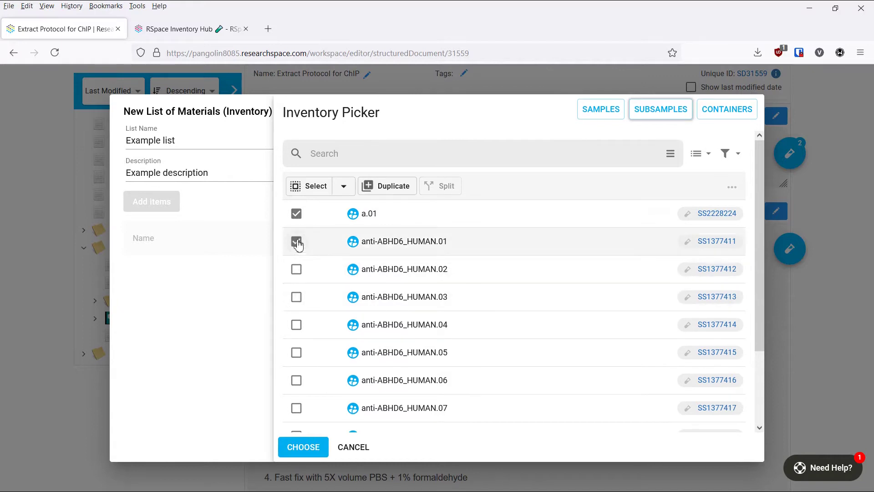
left_click(297, 214)
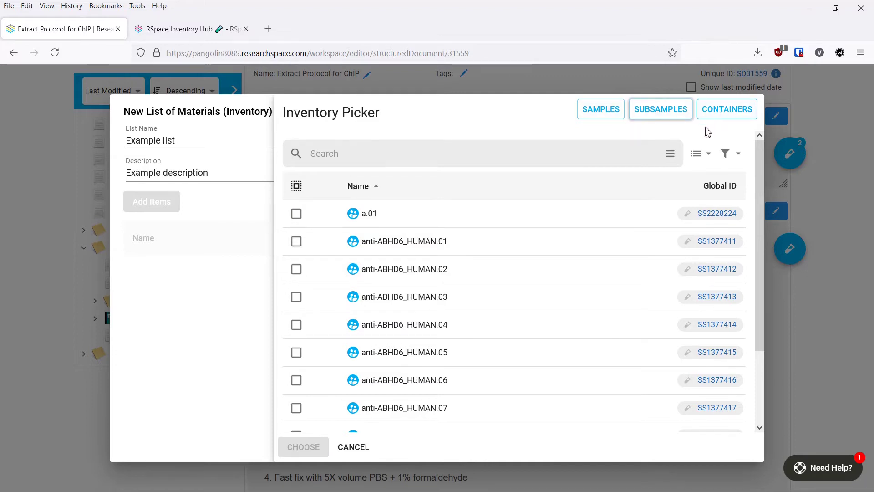
Review the inventory picker's search options by type and by owner without applying a filter
left_click(670, 155)
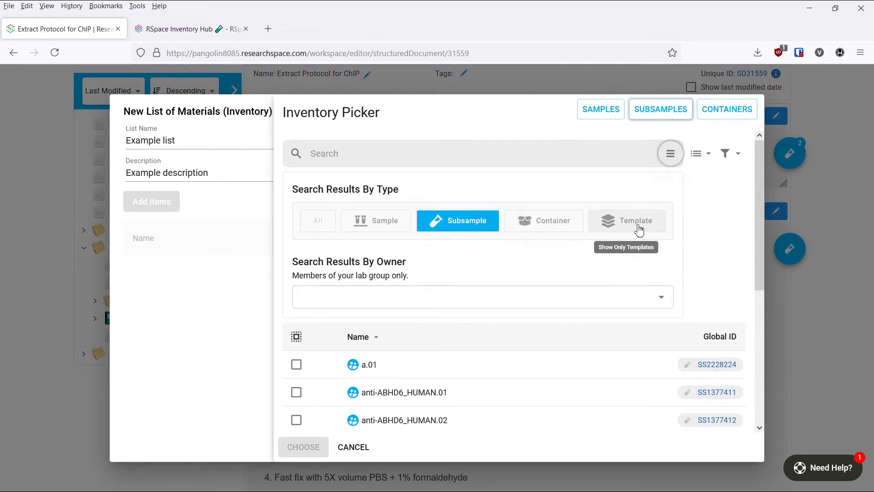
left_click(662, 300)
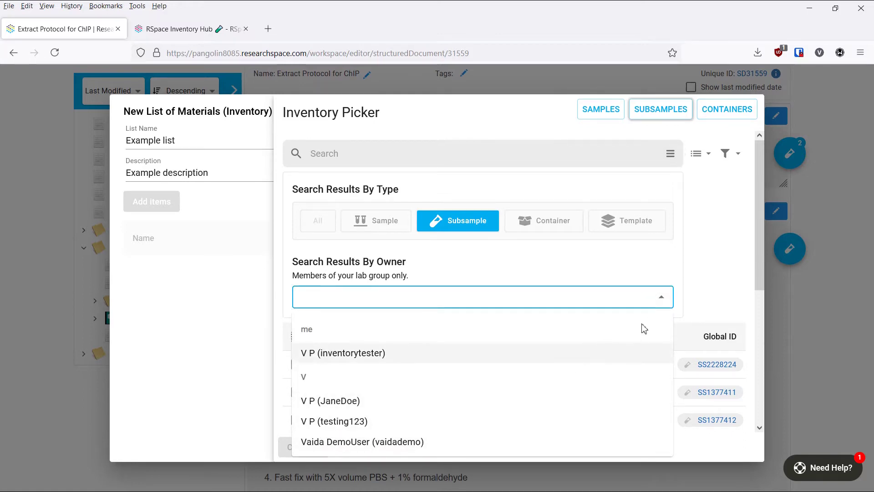
left_click(662, 298)
left_click(674, 162)
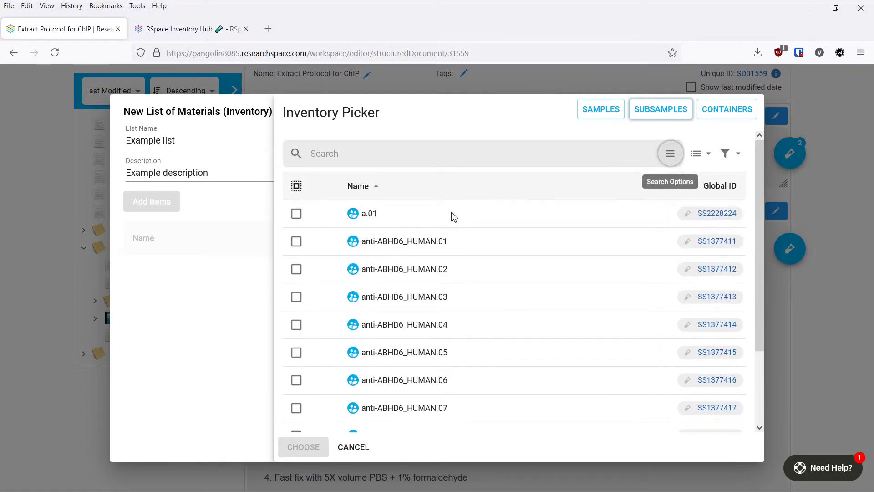
Add the subsamples a.01, anti-ABHD6_HUMAN.02 and anti-ABHD6_HUMAN.03 to the list of materials
left_click(296, 213)
left_click(297, 297)
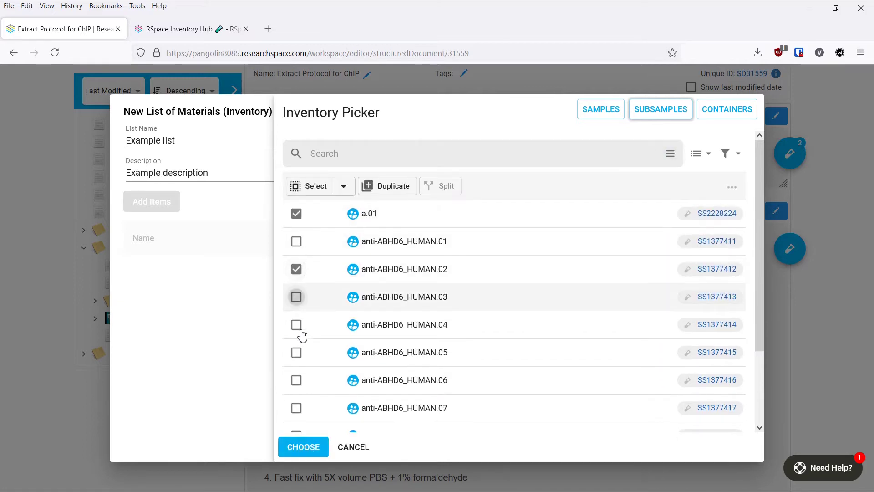
left_click(303, 449)
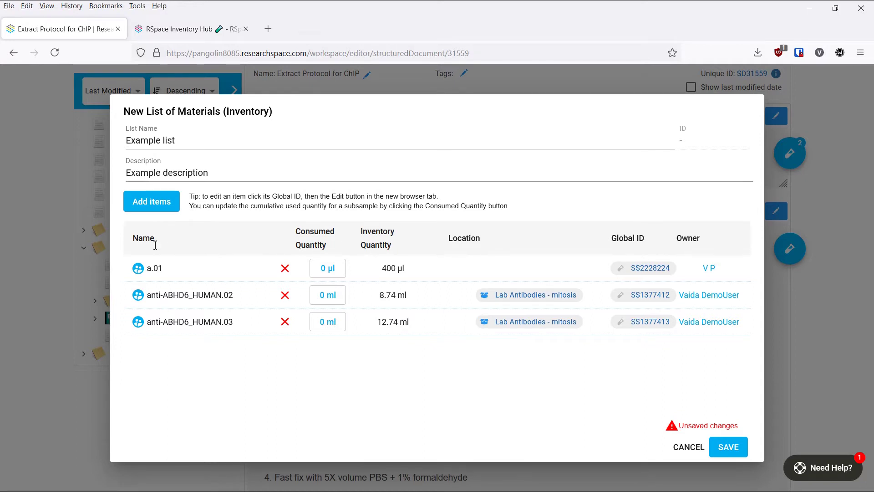
Check the info card of a.01 and the inventory record of anti-ABHD6_HUMAN.02, and return to the list of materials
left_click(139, 270)
mouse_move(136, 323)
left_click(644, 296)
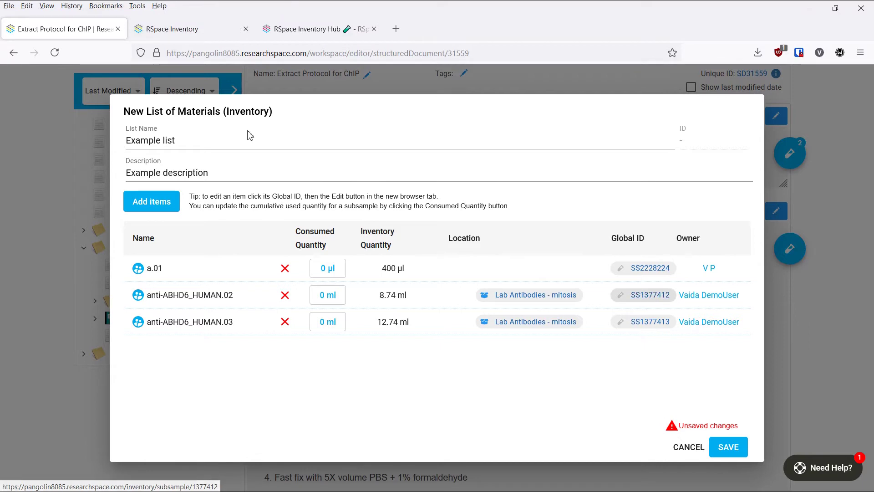
left_click(201, 31)
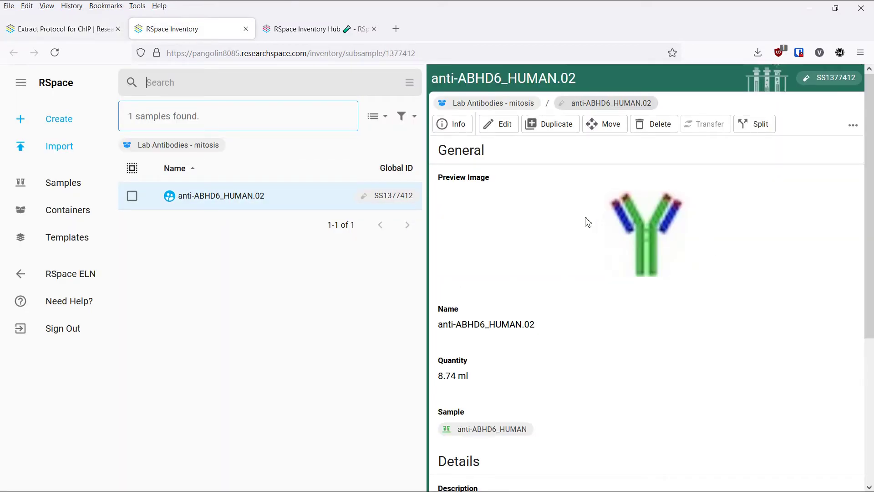
left_click(96, 32)
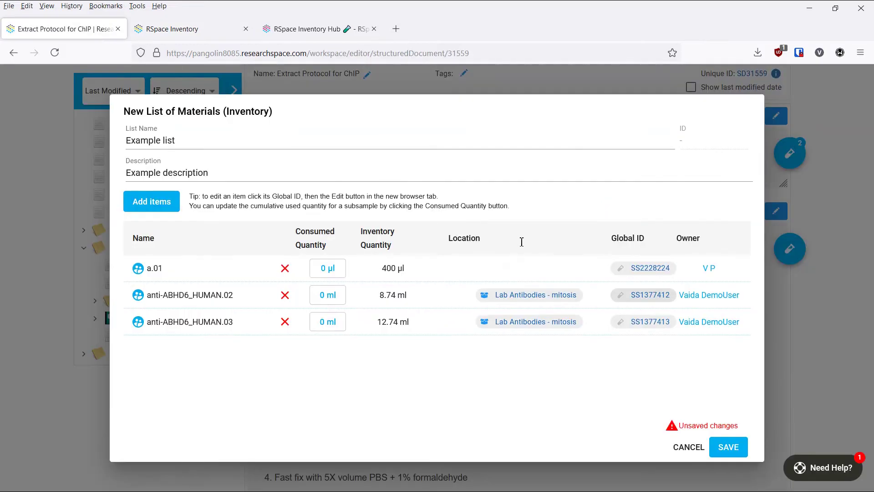
Save the new list of materials and reopen "Example list" from the Method field
left_click(730, 448)
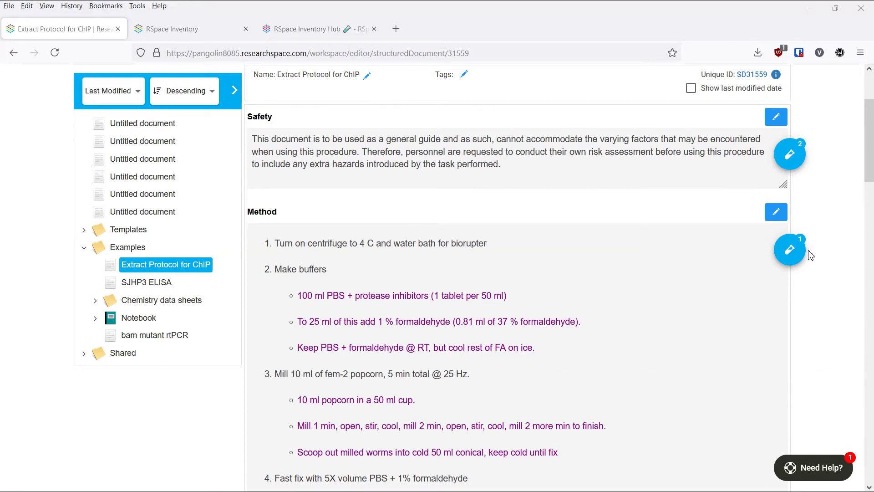
left_click(787, 249)
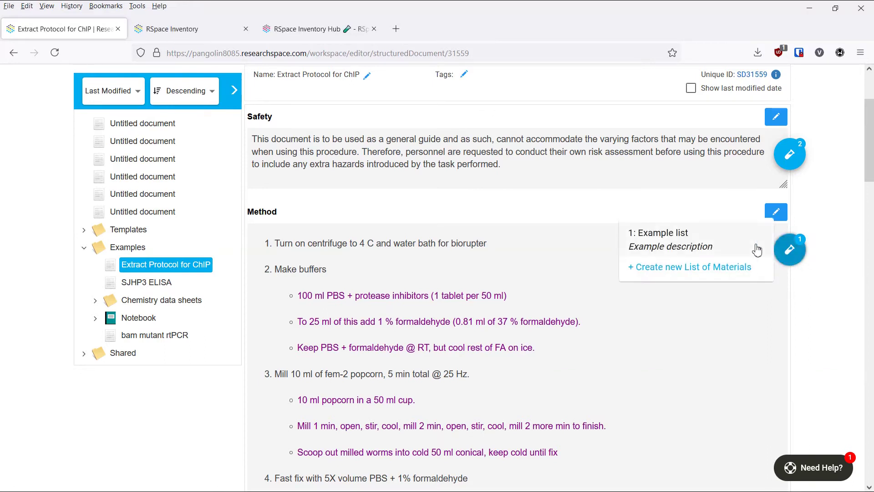
left_click(738, 243)
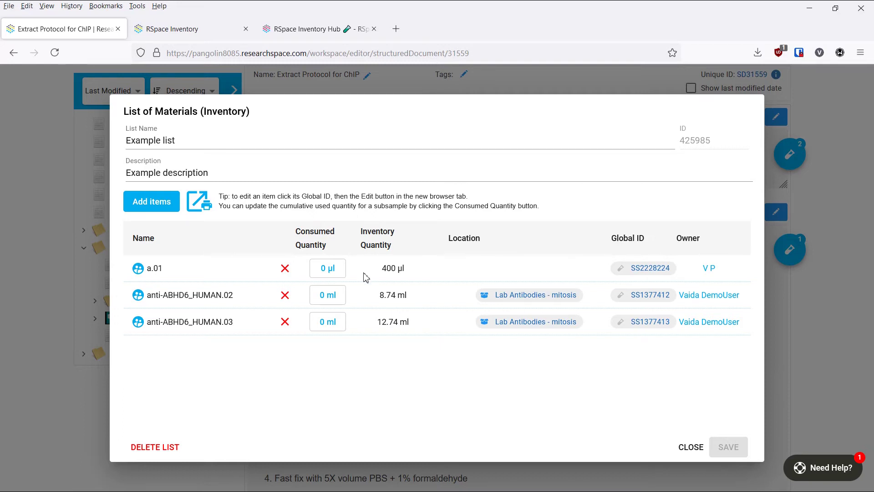
Set the consumed quantity of anti-ABHD6_HUMAN.02 to 2 ml, keeping the inventory quantity update enabled
left_click(331, 297)
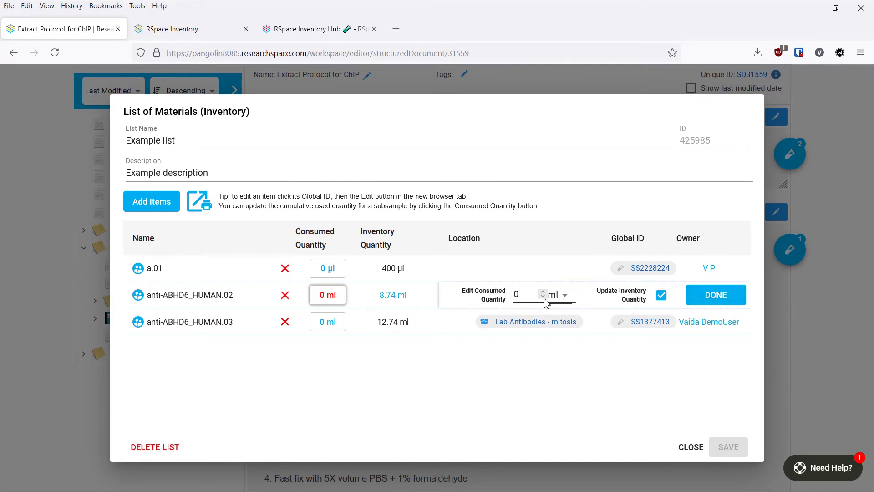
double_click(527, 295)
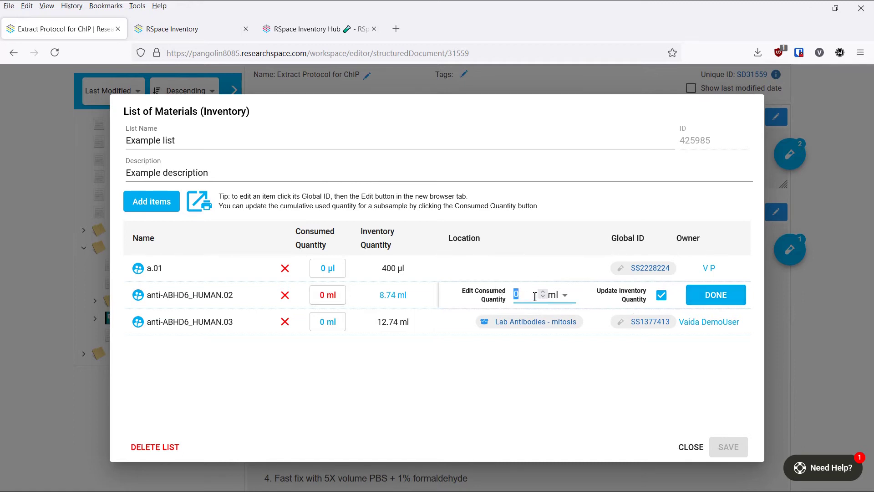
type("2")
left_click(661, 296)
left_click(661, 297)
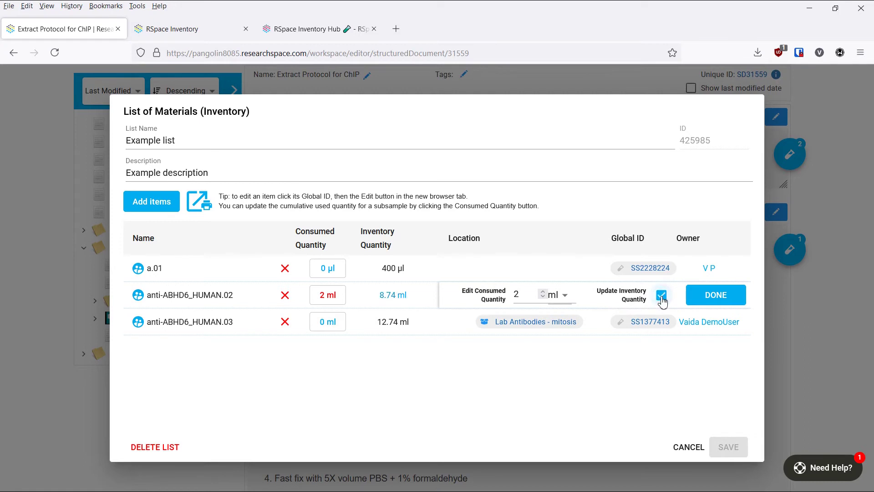
left_click(710, 295)
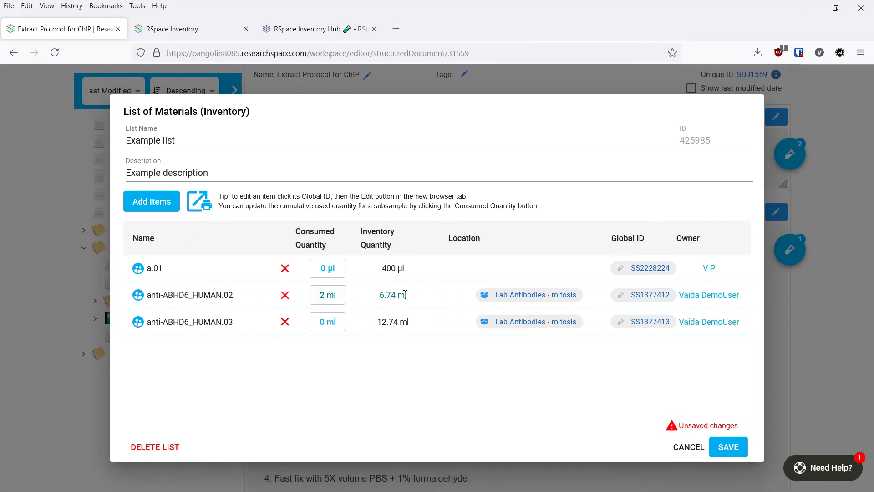
Check the inventory quantity of anti-ABHD6_HUMAN.02 in the list and on its info card
left_click_drag(379, 297, 408, 297)
left_click(414, 299)
left_click(140, 298)
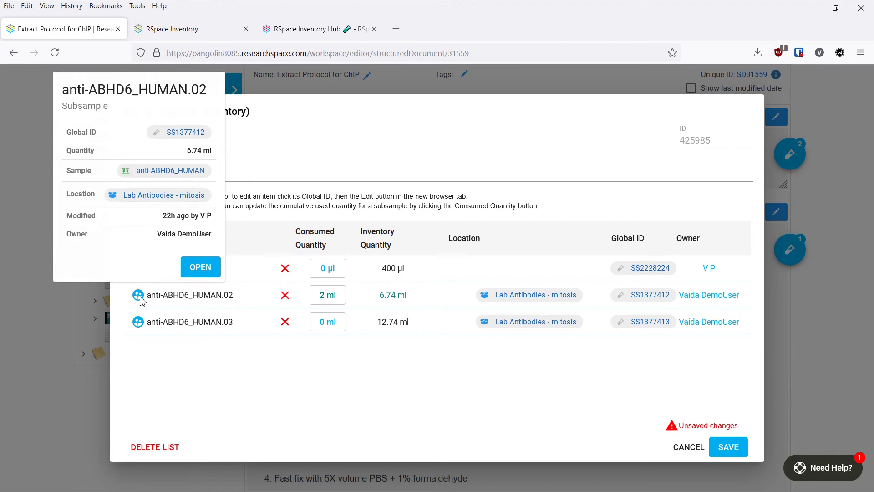
left_click(297, 299)
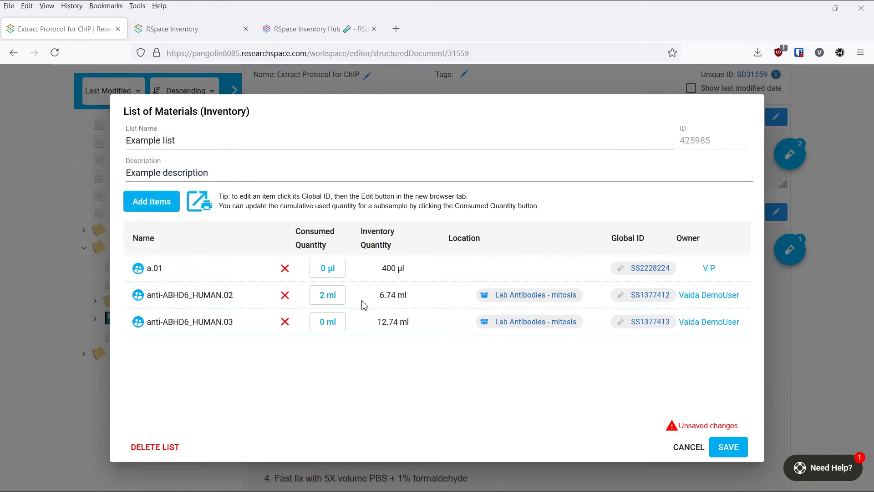
Set the consumed quantity of anti-ABHD6_HUMAN.03 to 200 ml with the inventory quantity update disabled
left_click(328, 321)
double_click(518, 321)
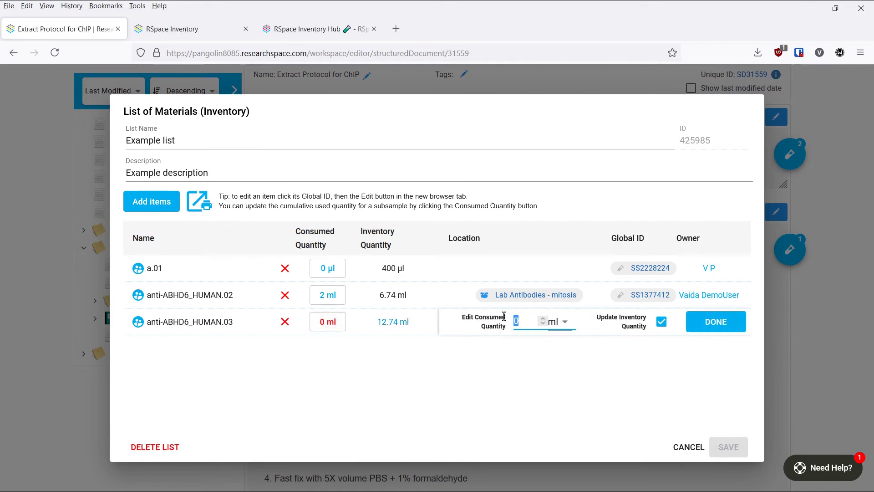
type("200")
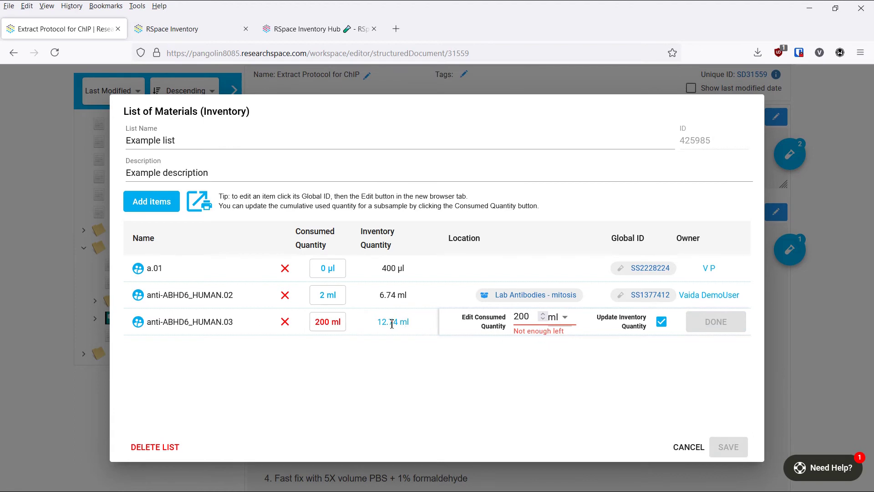
left_click(662, 322)
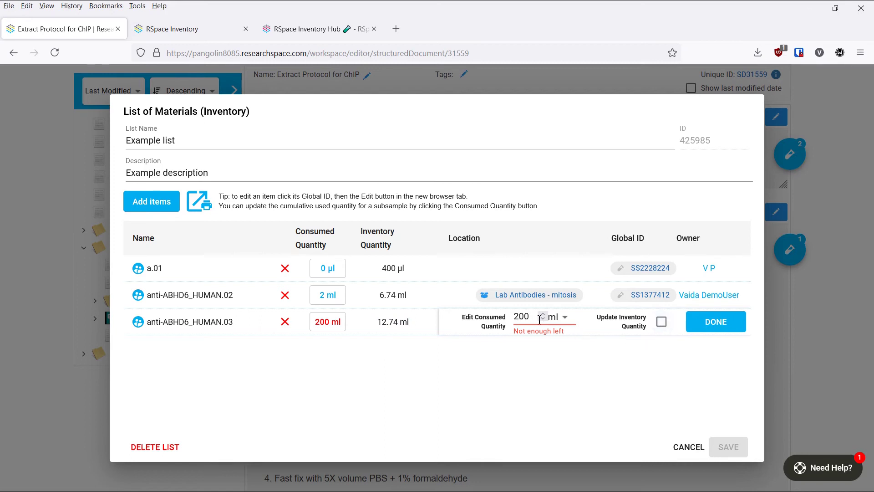
left_click(708, 321)
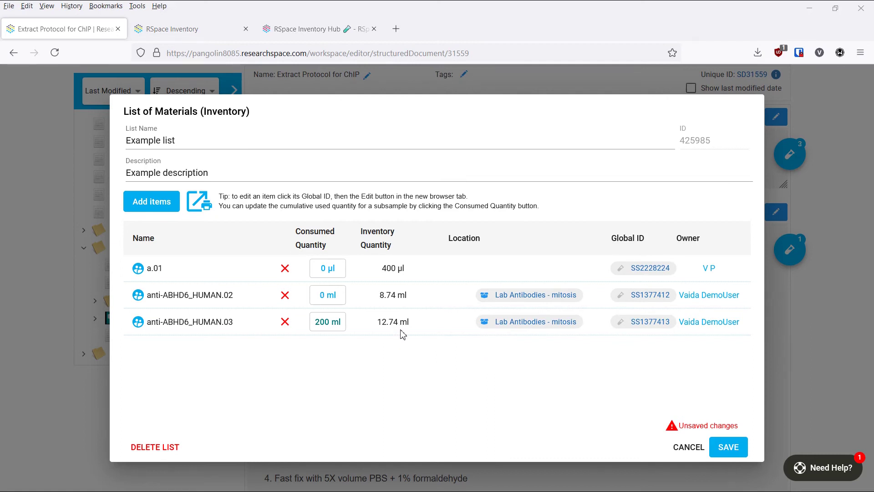
Set the quantity of subsample anti-ABHD6_HUMAN.03 to 300 ml in its Inventory record and save it
left_click(644, 323)
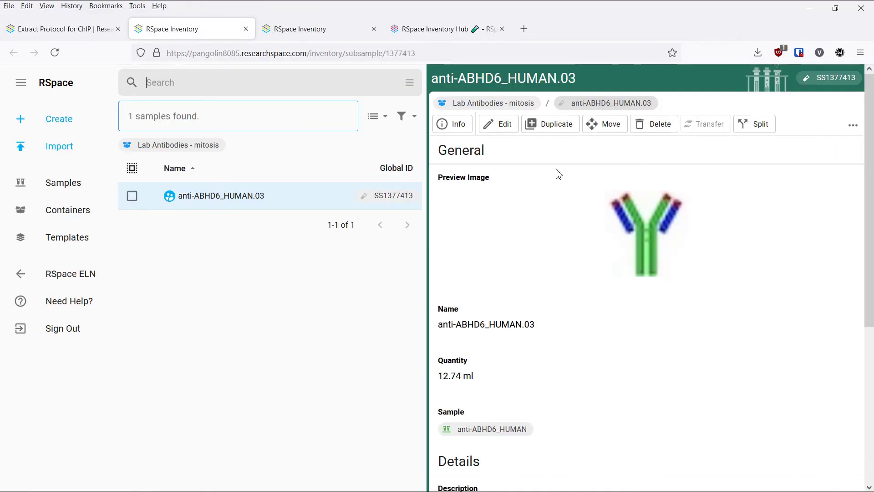
left_click(505, 124)
double_click(479, 408)
type("300")
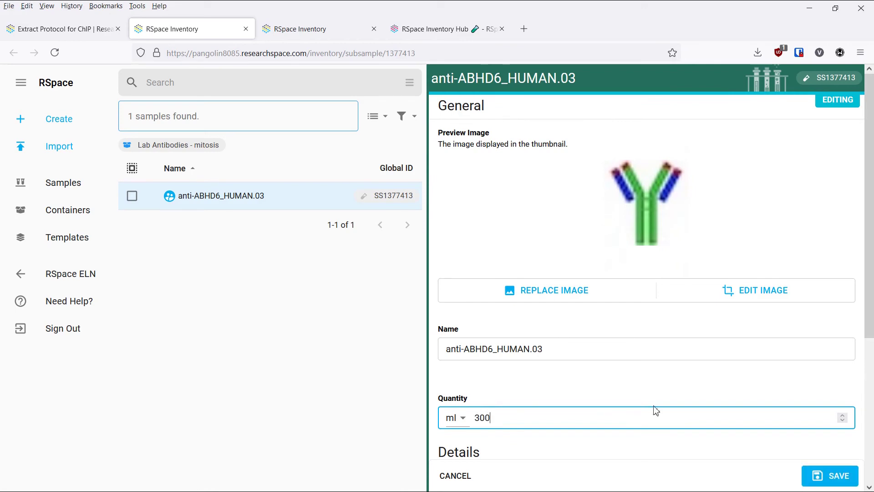
left_click(841, 480)
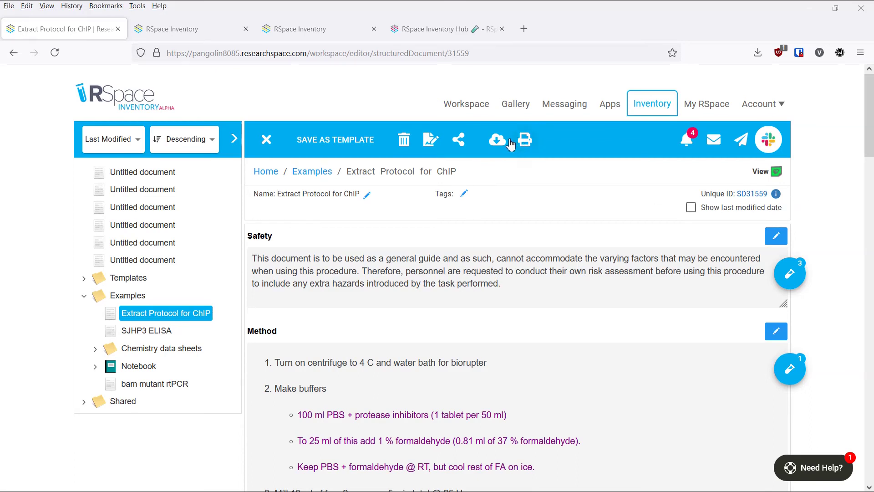
Preview the print version of the Extract Protocol for ChIP document and open "Example list" on its own printable page
left_click(524, 139)
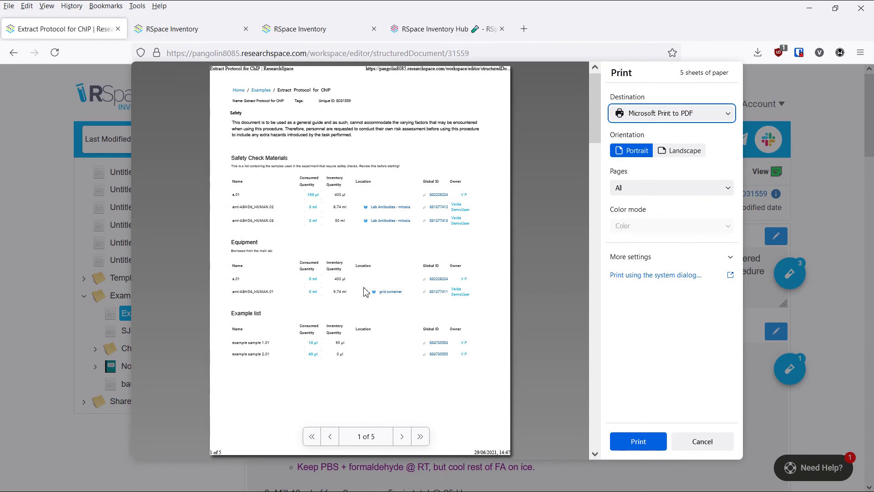
key("Escape")
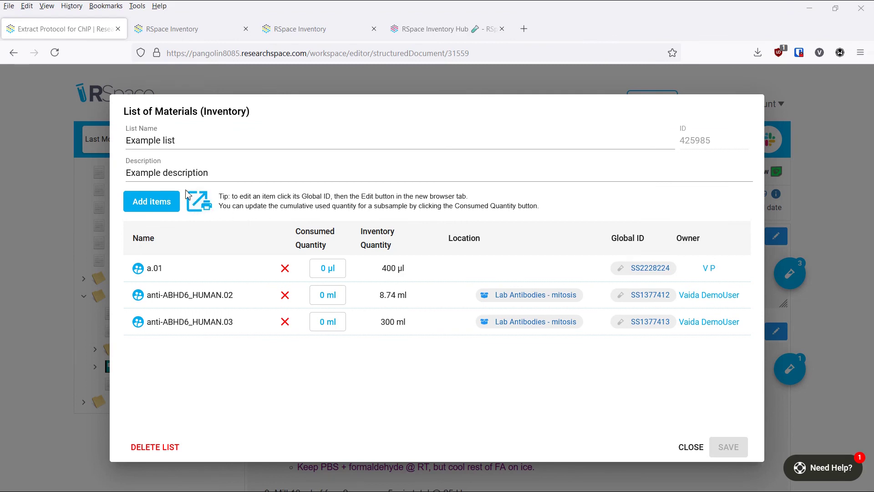
left_click(199, 200)
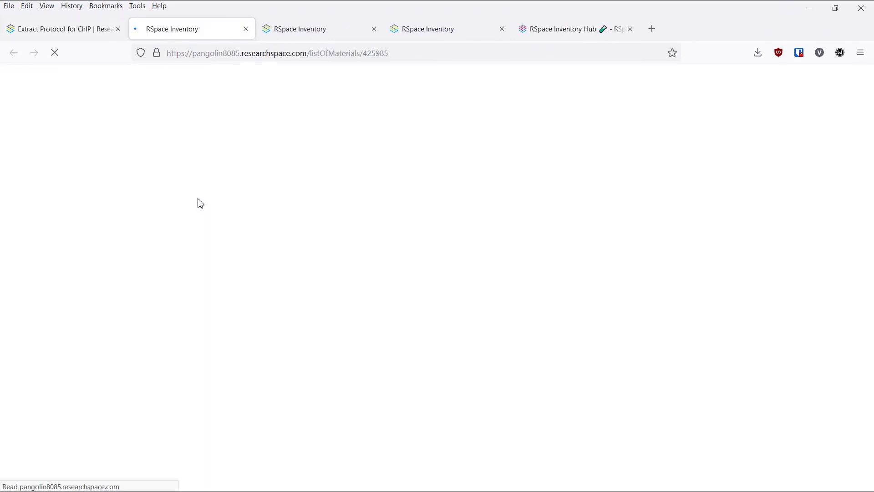
left_click(95, 176)
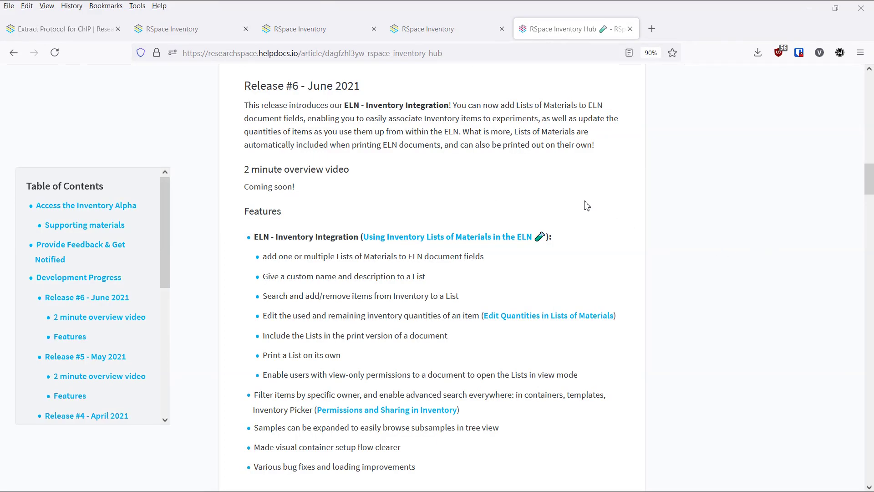
Review the RSpace Inventory Hub help page from the Release #6 - June 2021 section back to its introduction
scroll(585, 206, "up", 12)
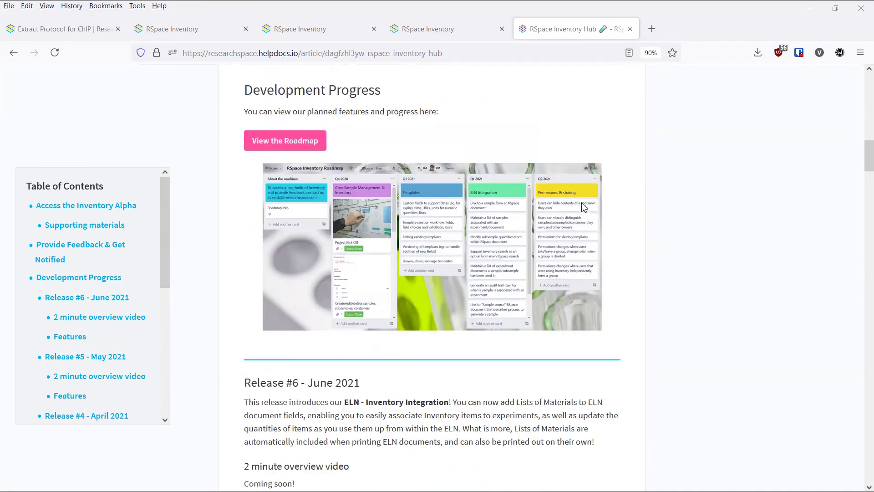
scroll(585, 208, "up", 10)
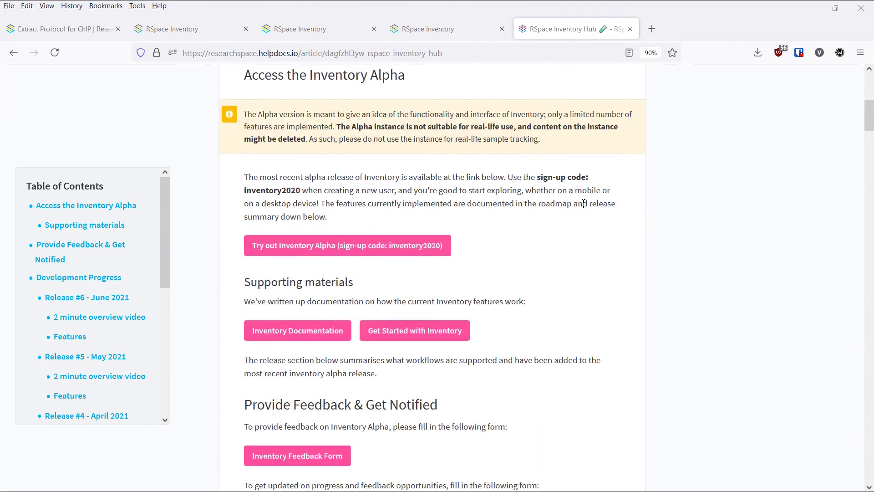
scroll(595, 214, "up", 2)
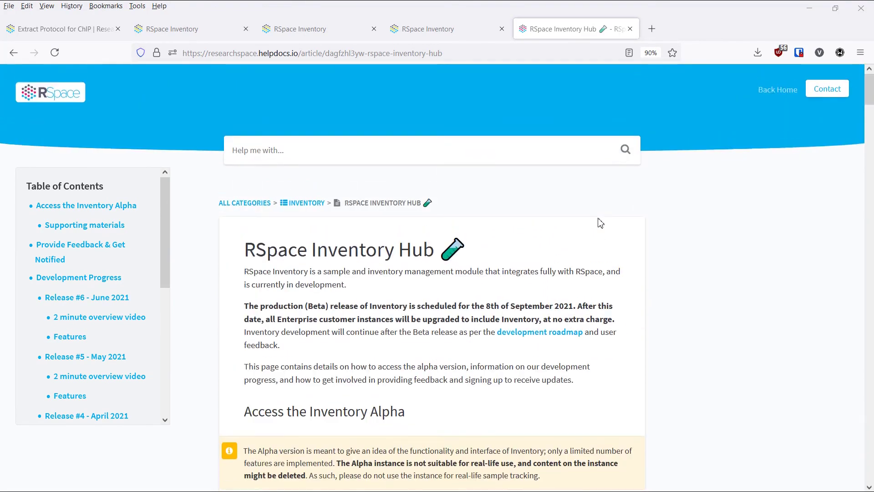